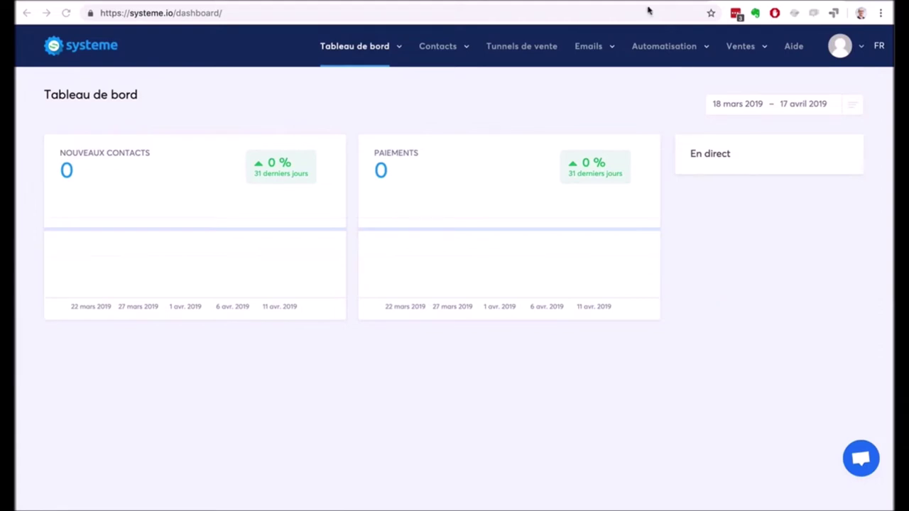
Step: Search the help centre for "comment créer un for" and read the article "Comment créer une page de capture ou une popup"
key(ctrl+Tab)
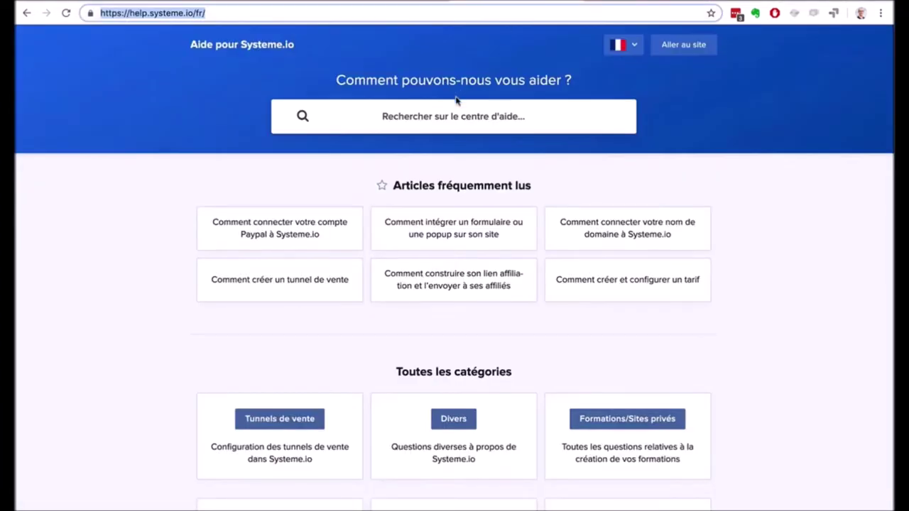
click(440, 116)
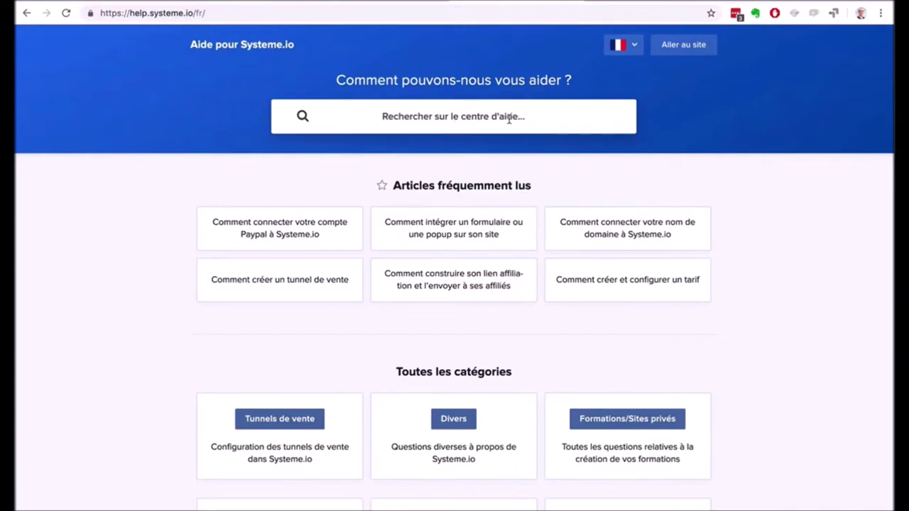
text(comment)
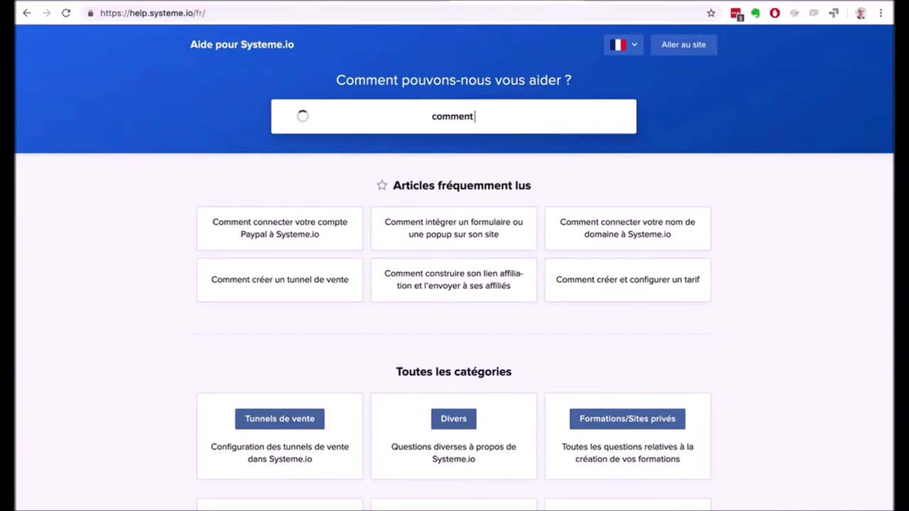
text( créer un for)
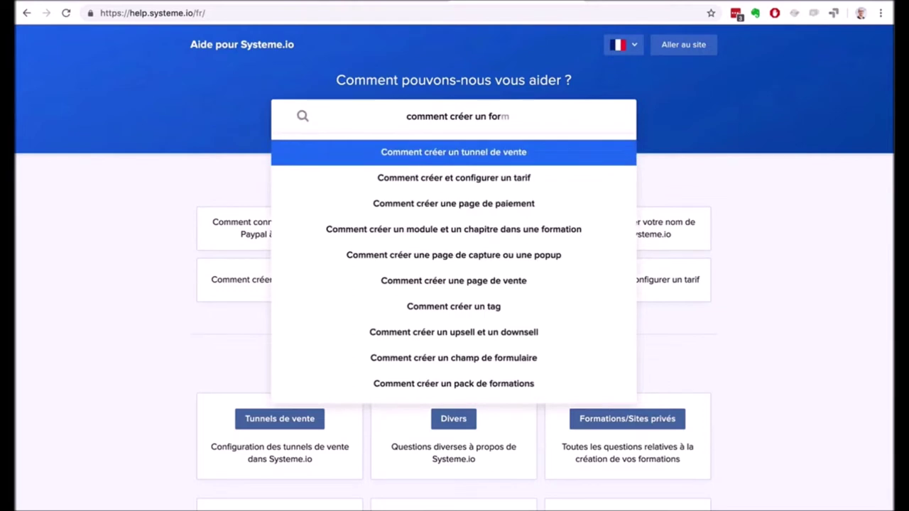
click(496, 255)
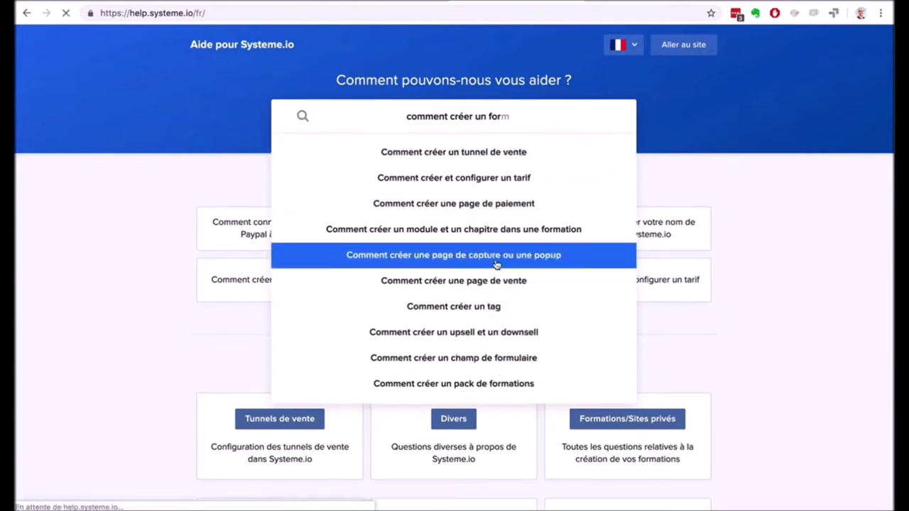
scroll(765, 260, down, 4)
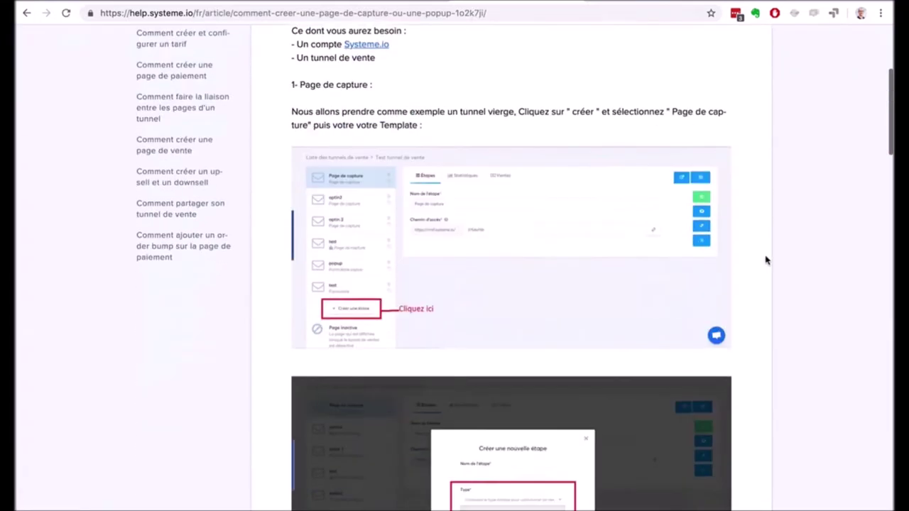
scroll(765, 260, up, 4)
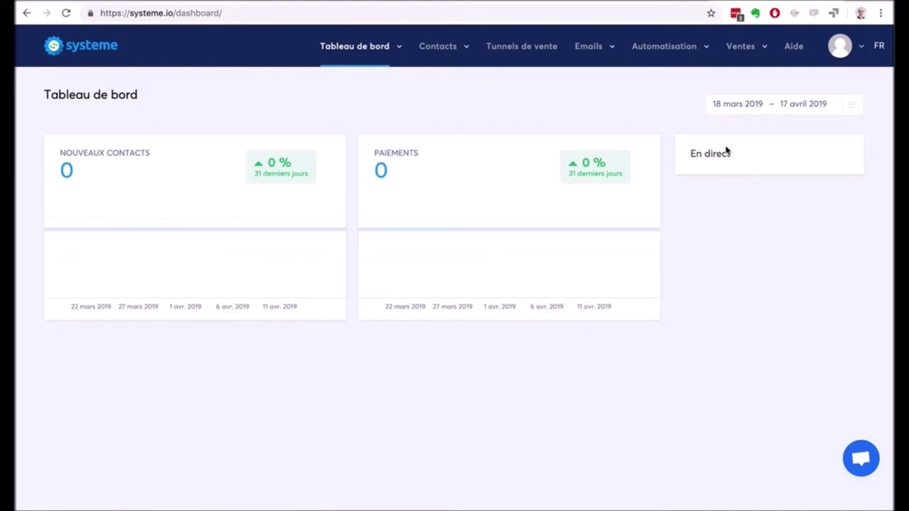
Step: Examine the commission summary and affiliation links on the affiliate dashboard (Tableau de bord affilié), and return to the main dashboard
mouse_move(398, 54)
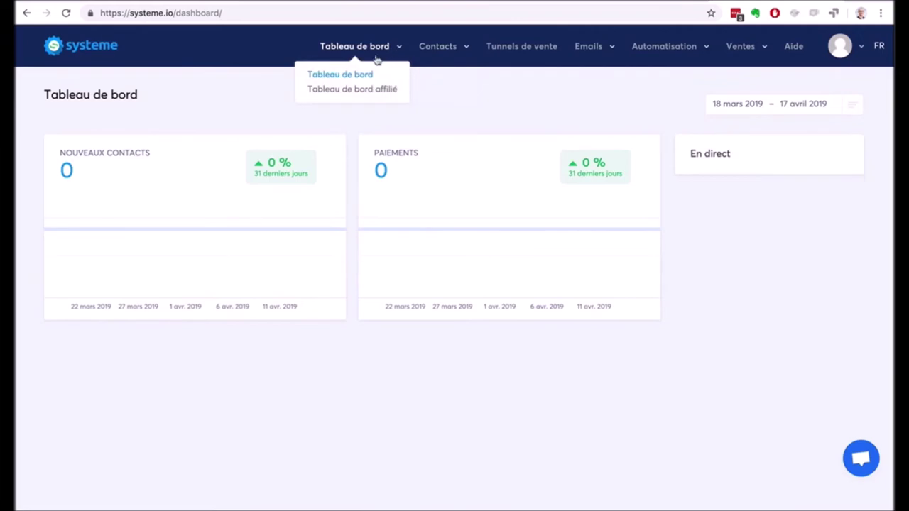
click(344, 91)
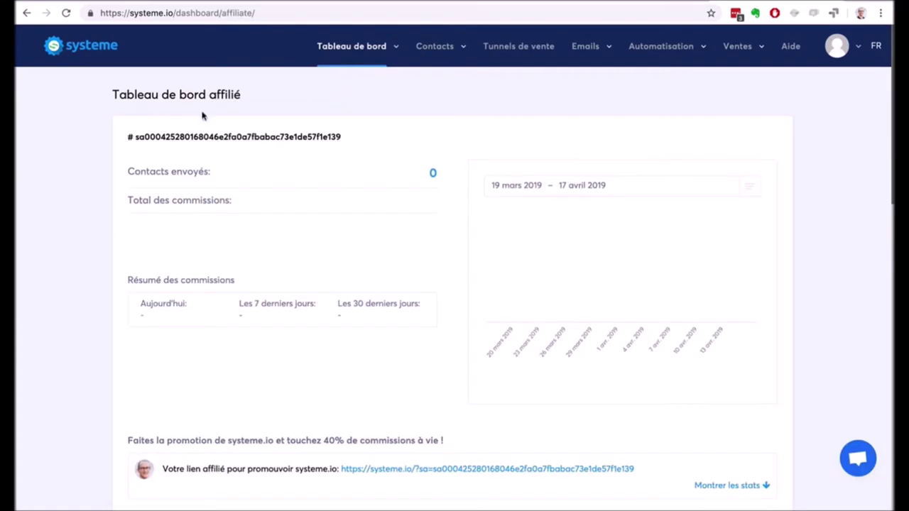
scroll(79, 236, down, 3)
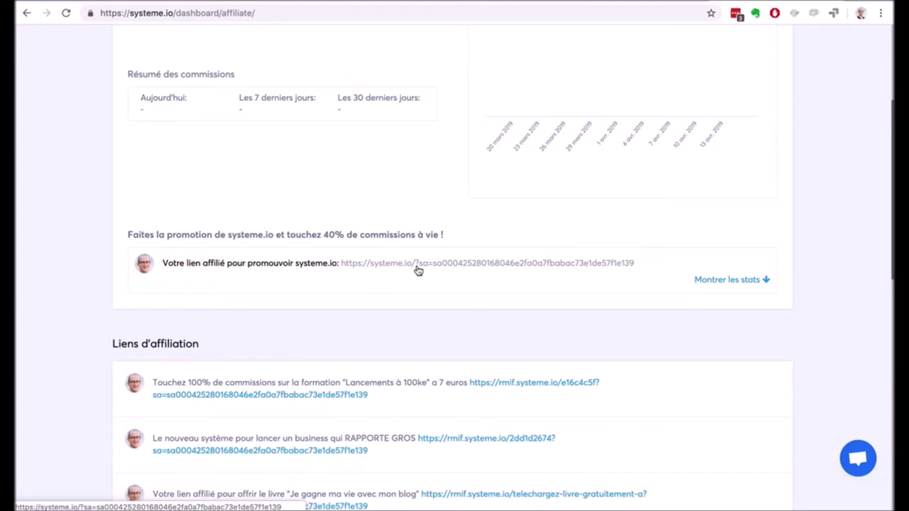
drag(322, 234, 447, 236)
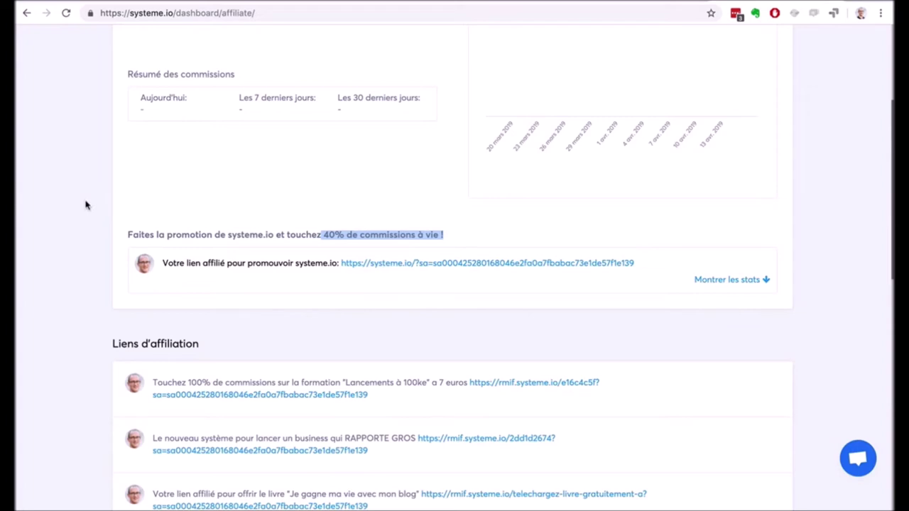
scroll(86, 205, up, 3)
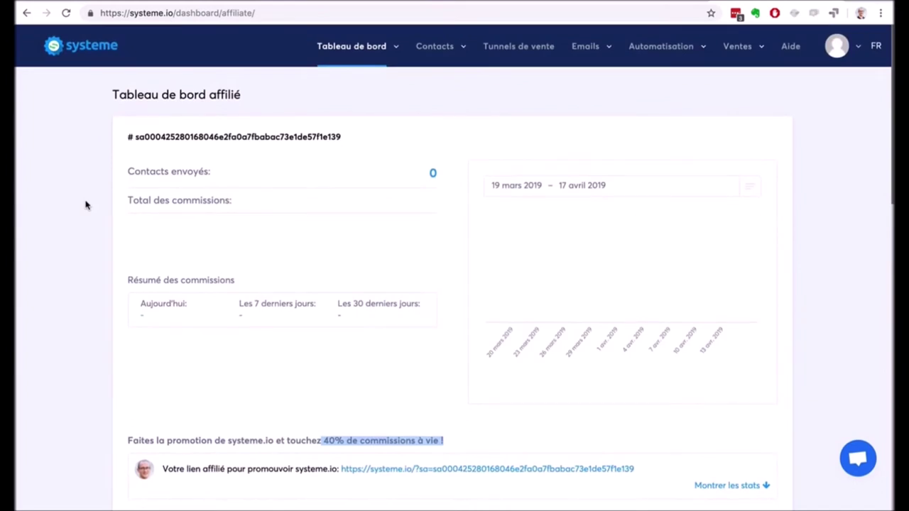
scroll(97, 229, down, 5)
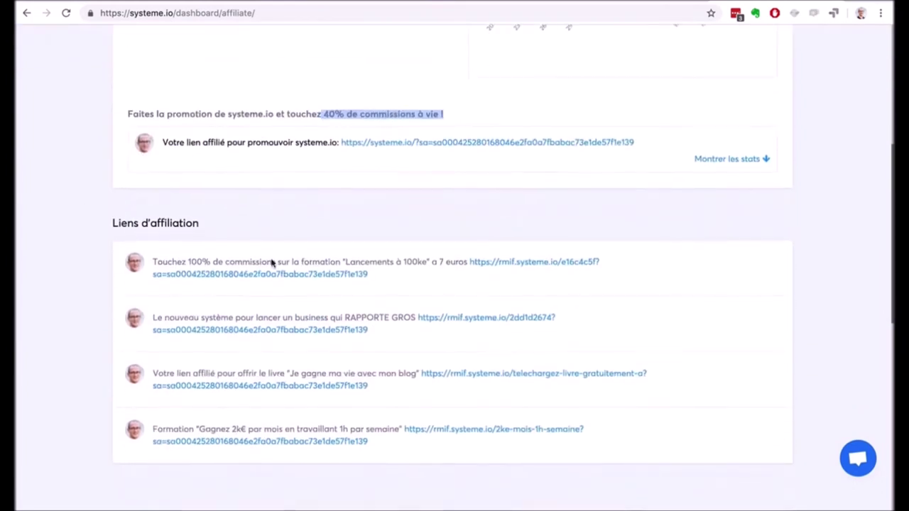
scroll(83, 216, up, 3)
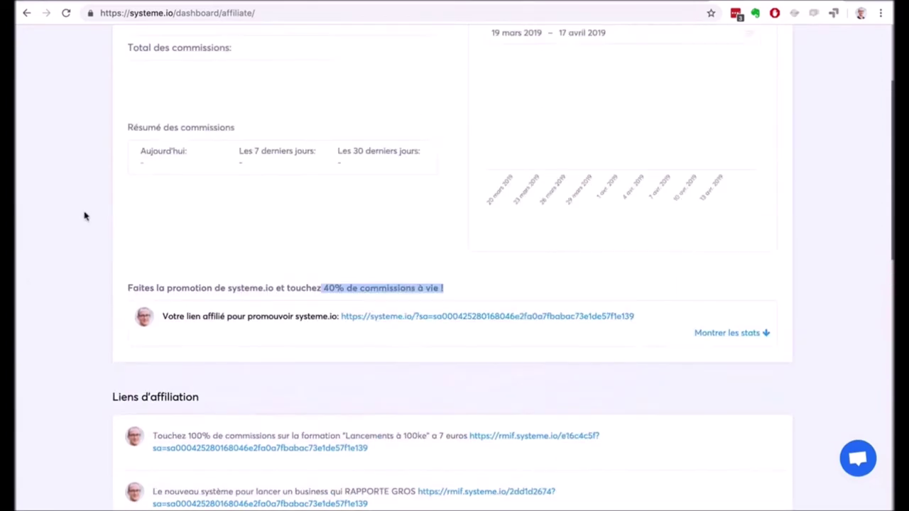
scroll(84, 215, up, 3)
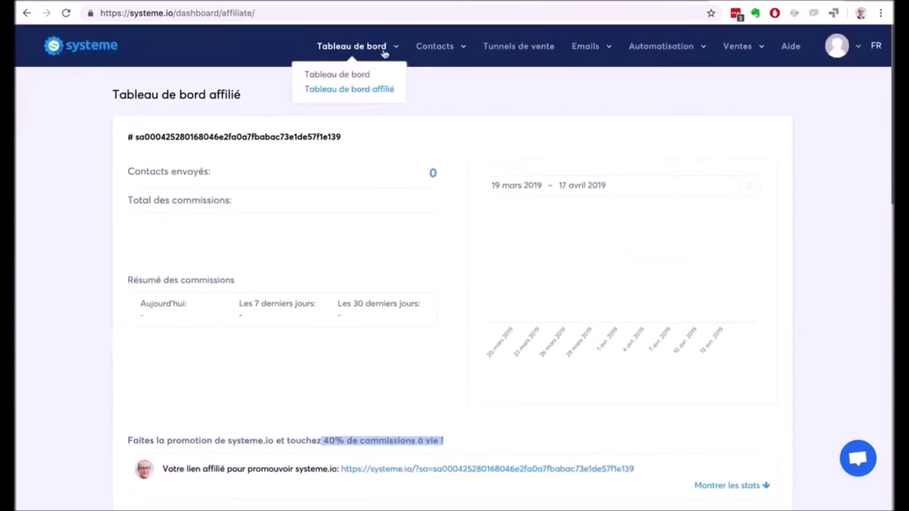
click(352, 76)
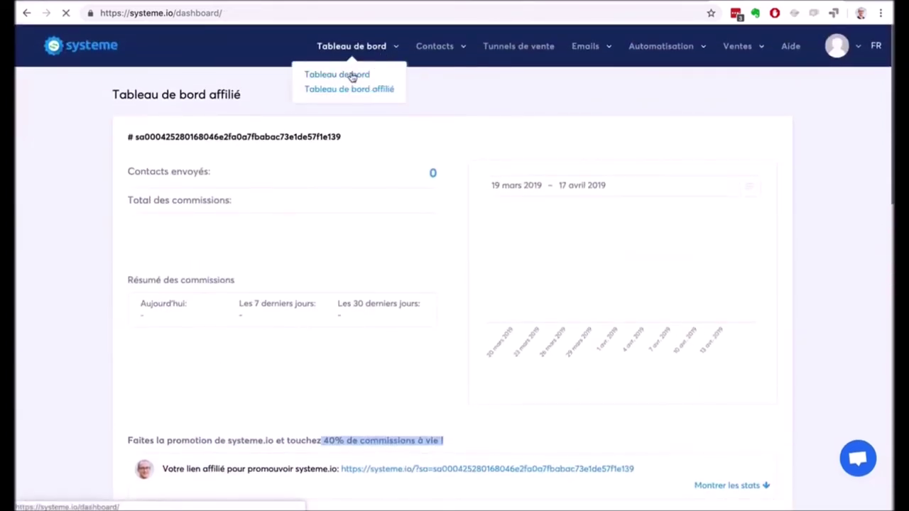
Step: Open the contacts list and look through all the available contact filters, from Email to Etat du contact
mouse_move(432, 56)
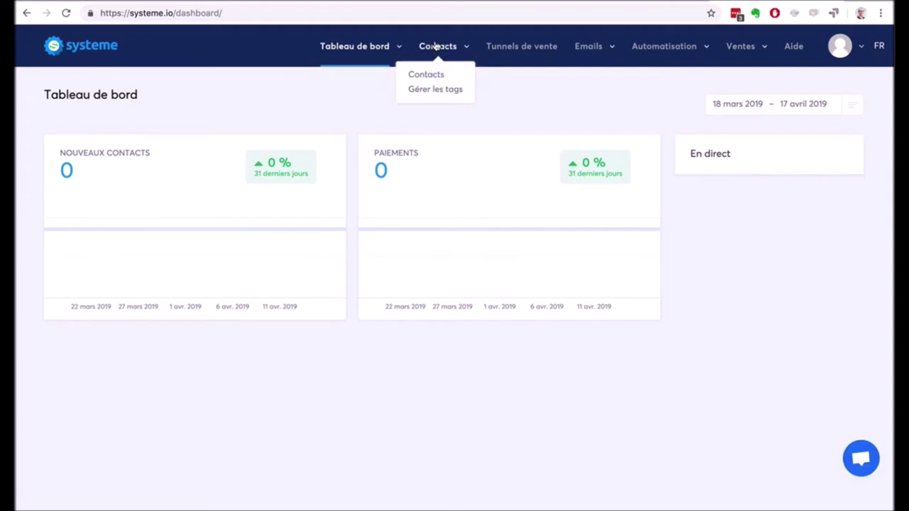
click(432, 75)
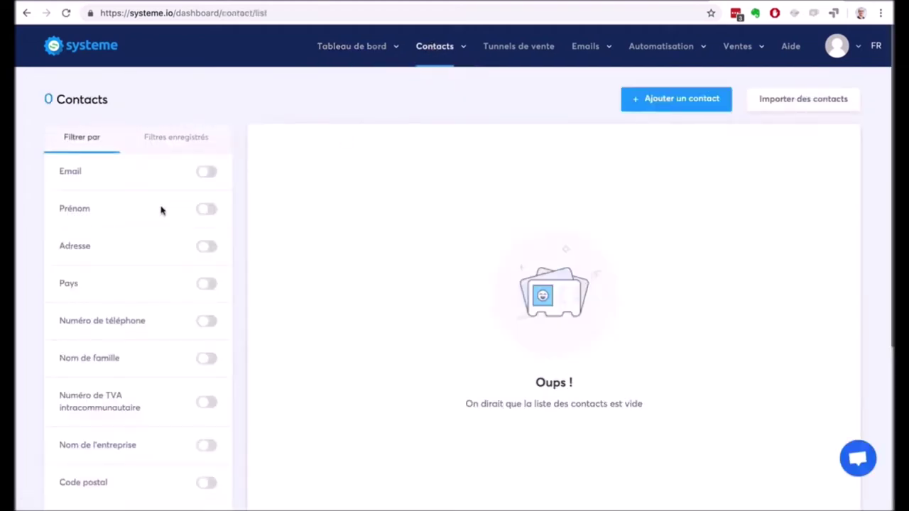
scroll(162, 209, down, 4)
scroll(162, 209, up, 3)
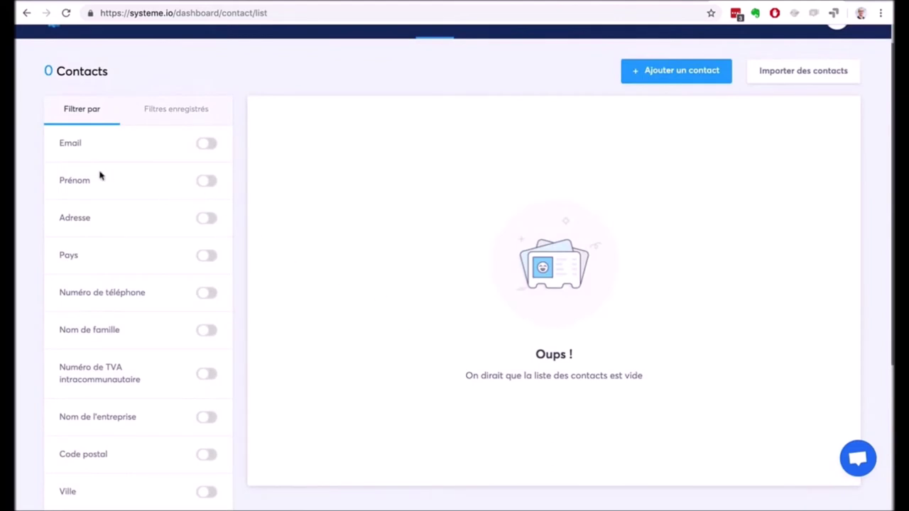
scroll(131, 293, down, 5)
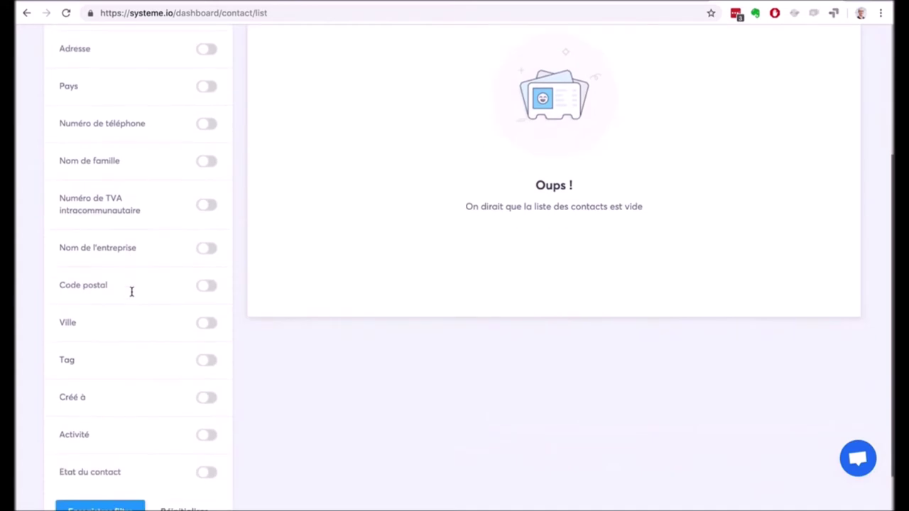
scroll(131, 296, down, 1)
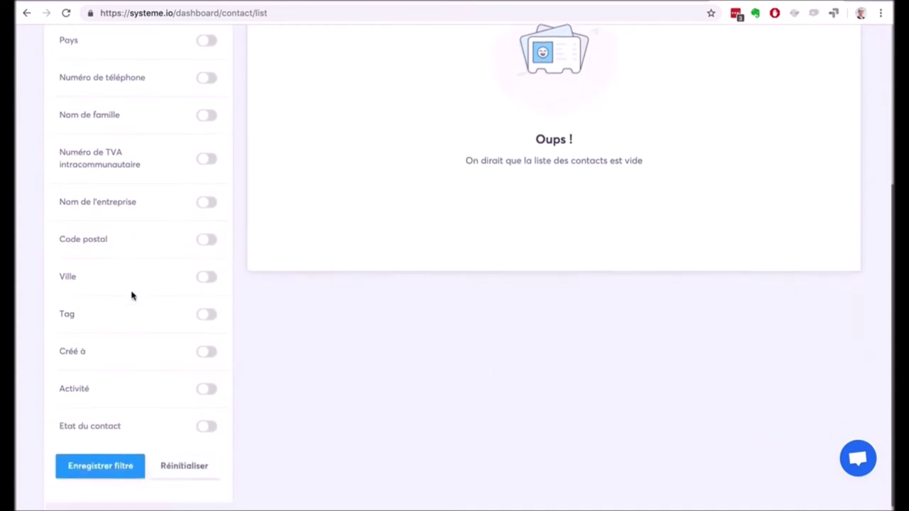
scroll(128, 296, up, 6)
Step: View the contact tag management page and the list of sales funnels (Tunnels de vente)
mouse_move(407, 64)
click(434, 90)
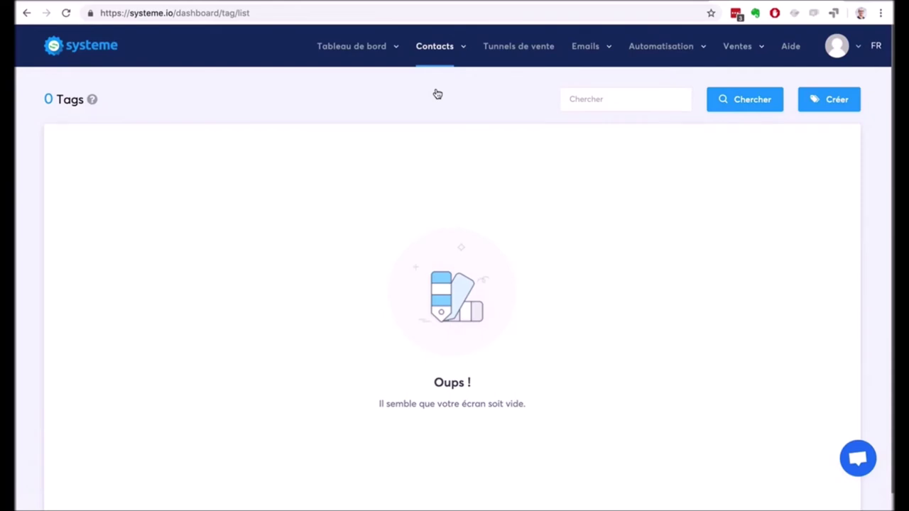
click(539, 47)
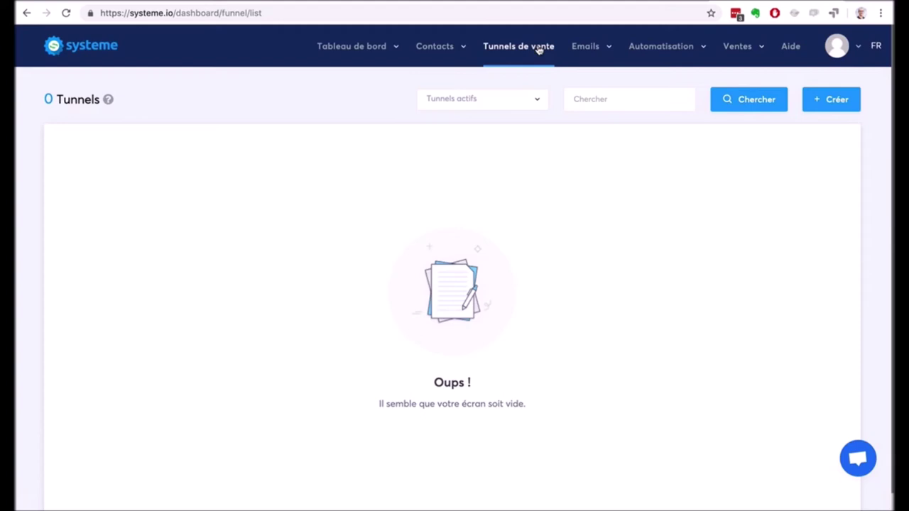
Step: Open the email statistics and review the charts for emails sent, opens, spam and bounces
mouse_move(585, 53)
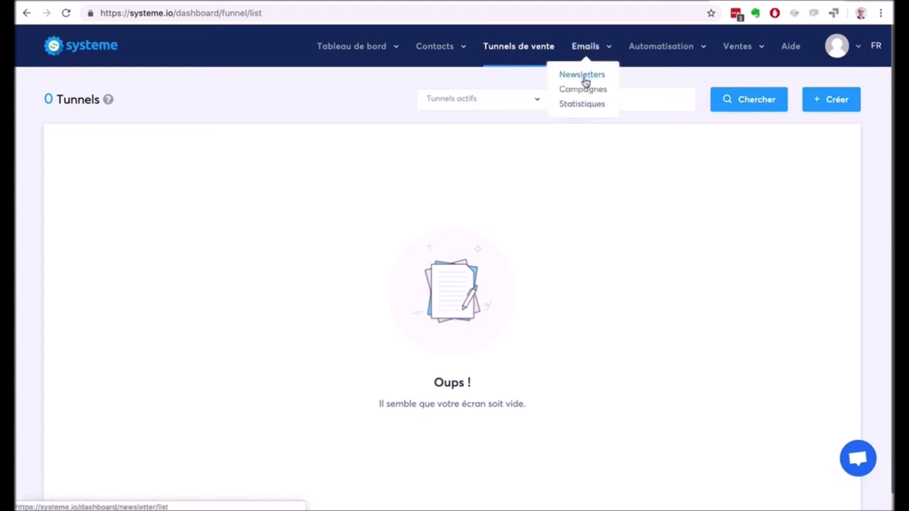
click(584, 76)
click(582, 105)
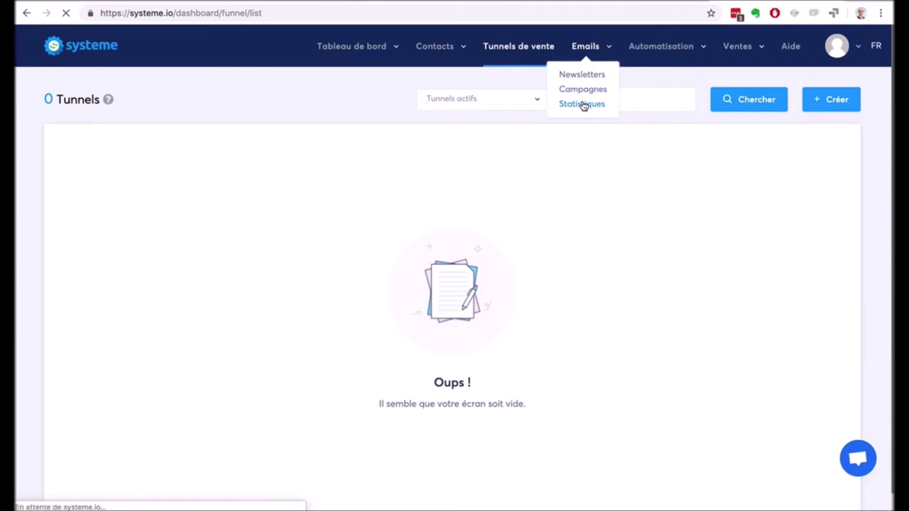
scroll(117, 178, down, 5)
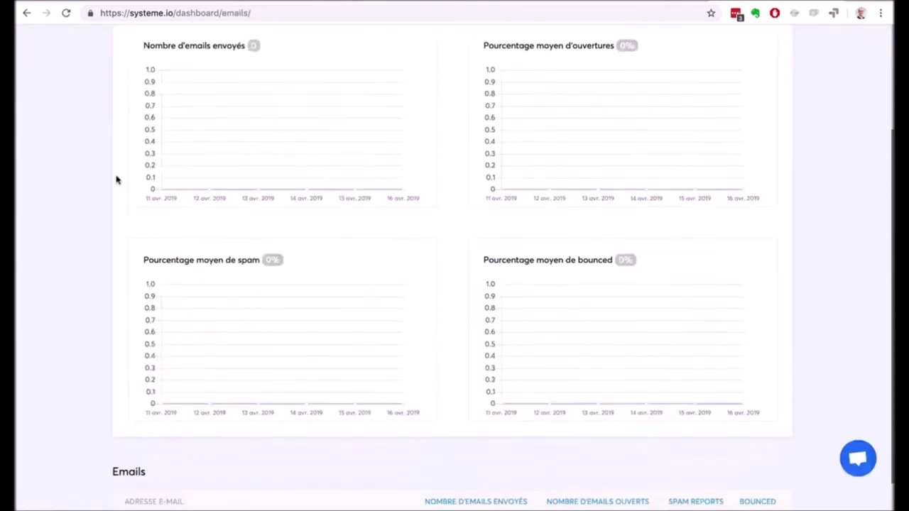
scroll(117, 178, up, 5)
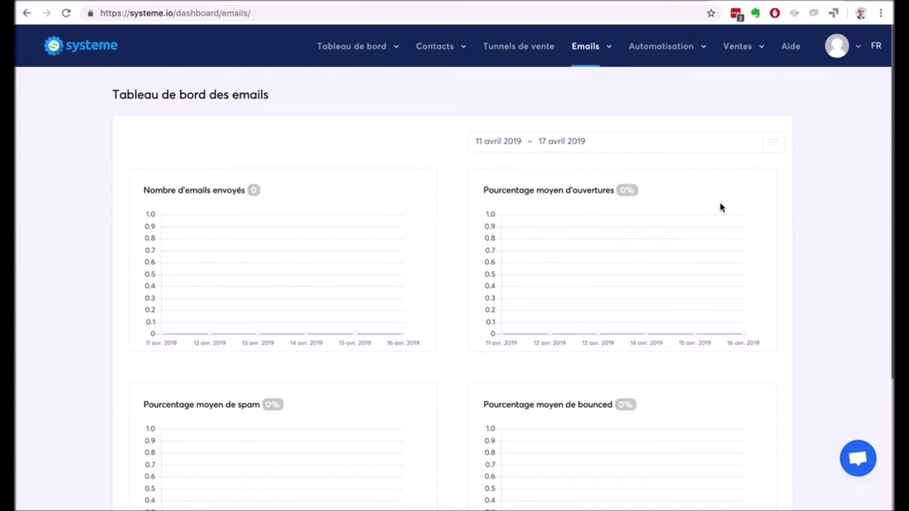
Step: View the automation rules list (Règles) and the workflow editor's list (Editeur de workflows)
mouse_move(668, 54)
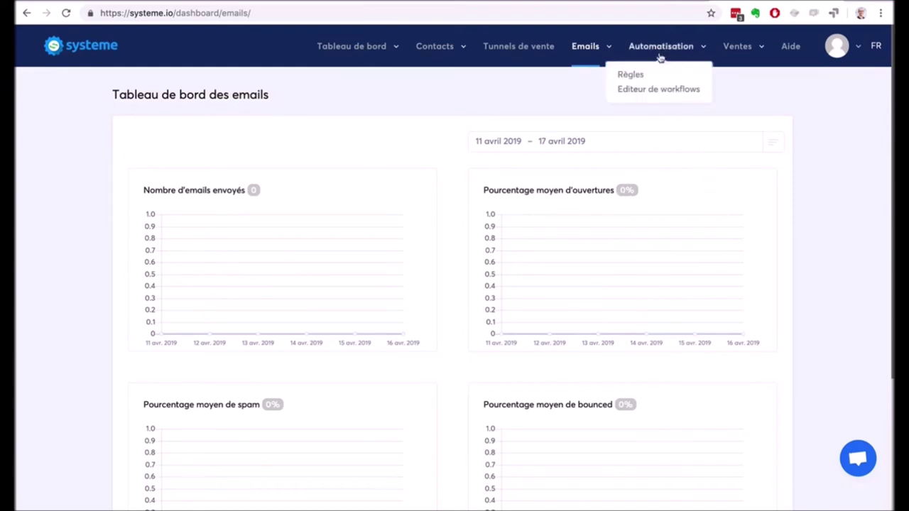
click(629, 75)
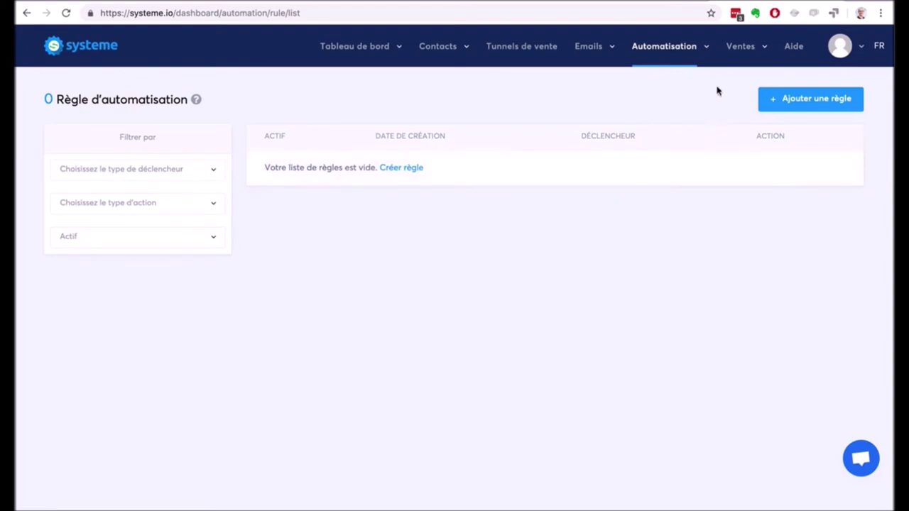
mouse_move(671, 48)
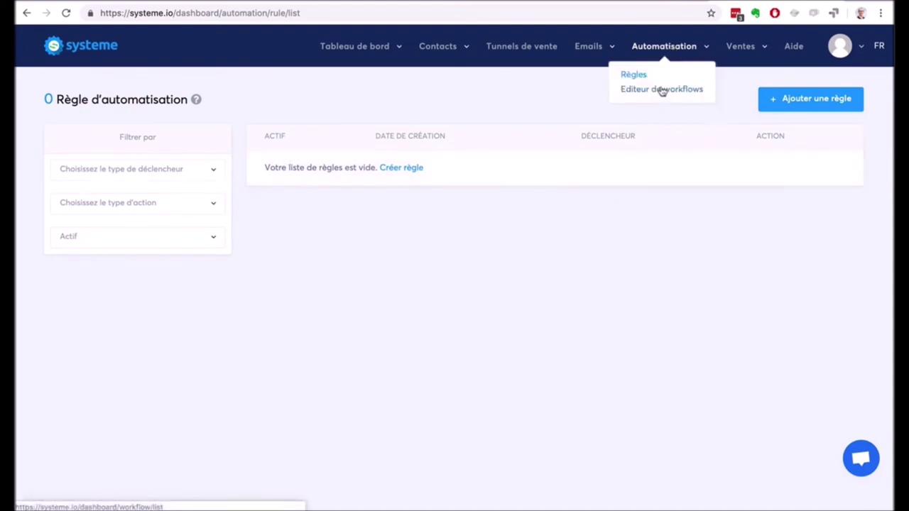
click(661, 90)
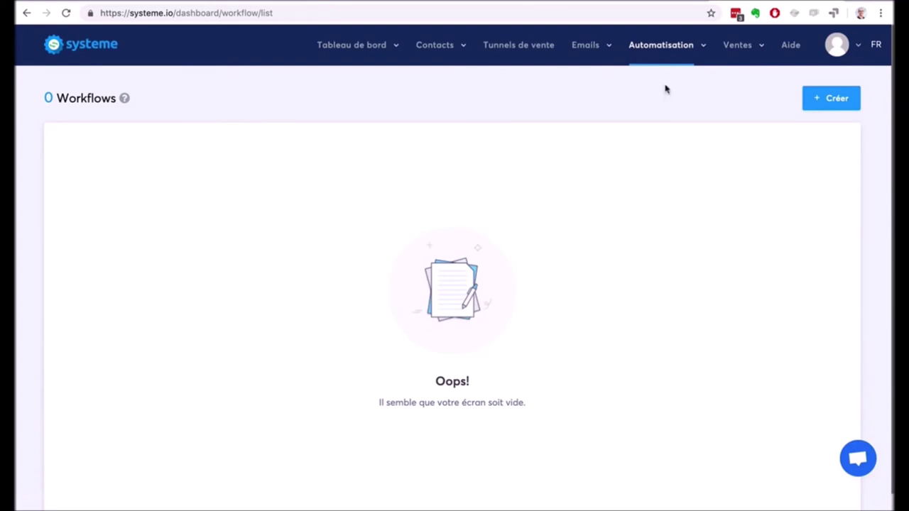
Step: View the sales product list (Produits) and the discount coupons page (Bons de réduction)
mouse_move(744, 45)
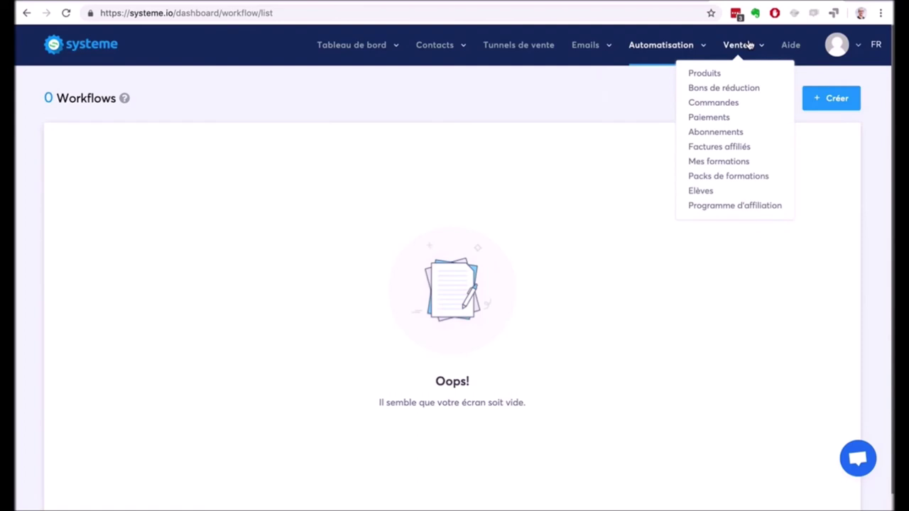
click(706, 75)
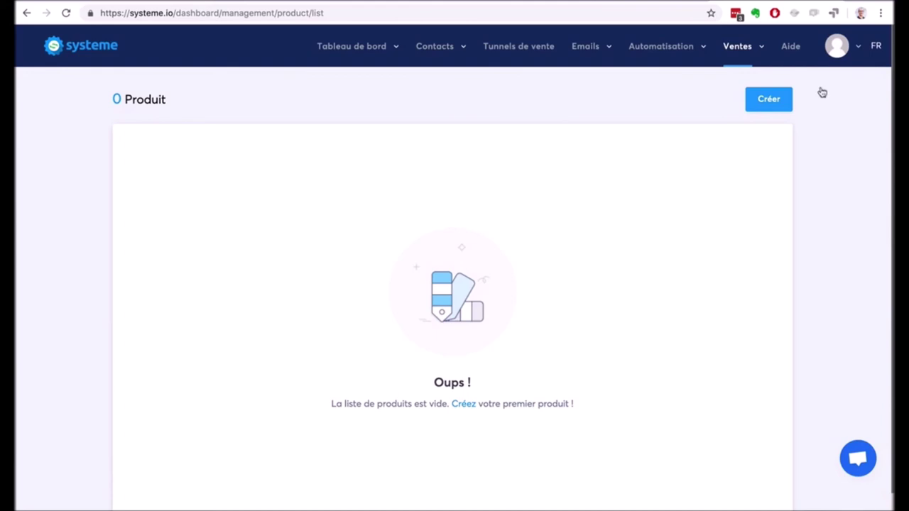
mouse_move(749, 56)
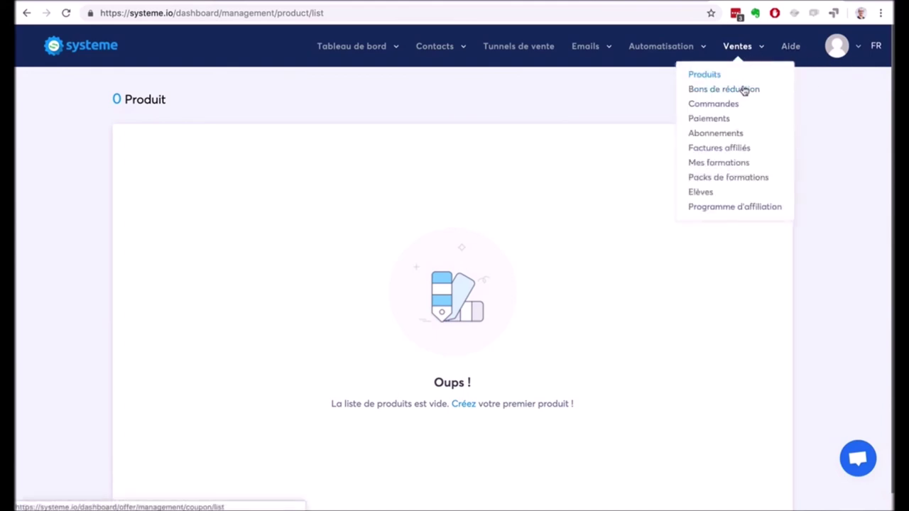
click(743, 90)
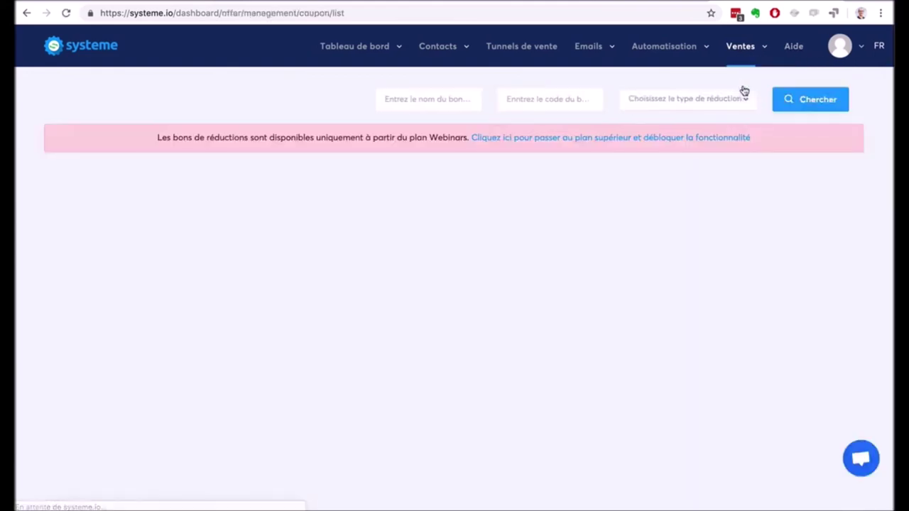
Step: View the orders list (Commandes) and the payments list (Paiements) in the sales section
mouse_move(737, 55)
click(725, 104)
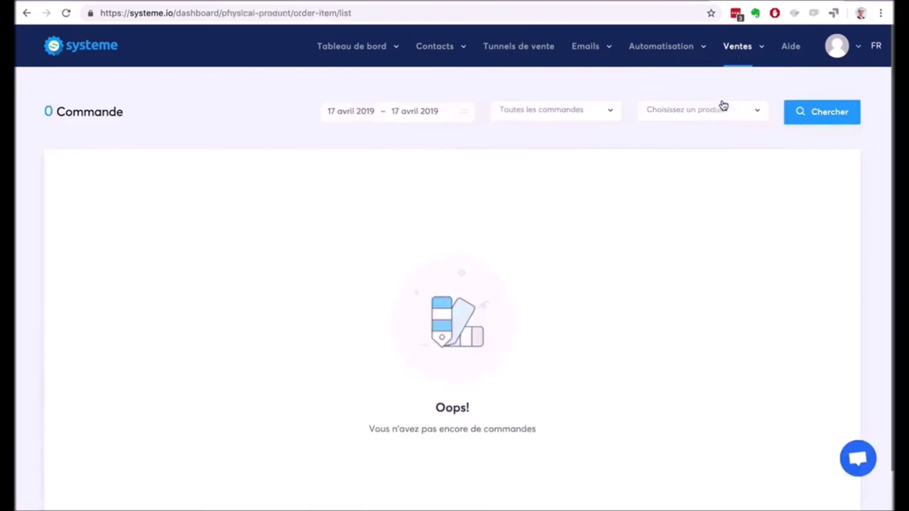
mouse_move(731, 57)
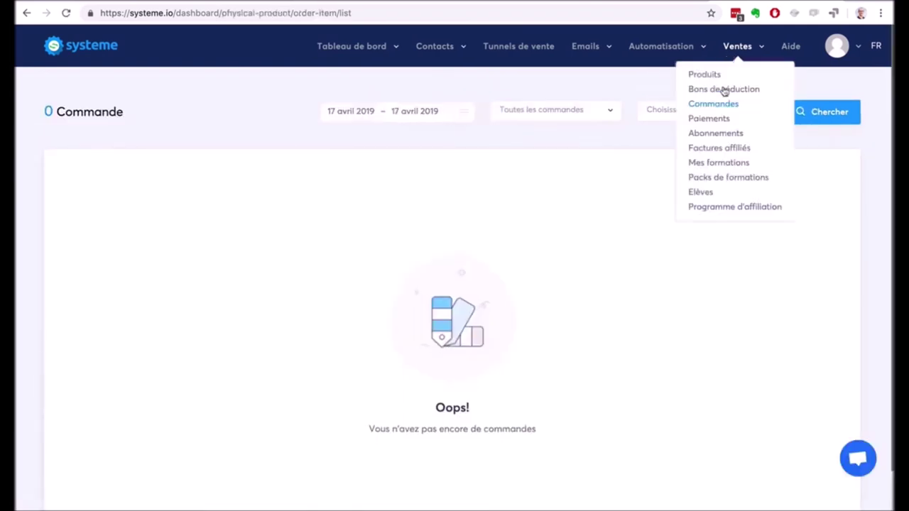
click(714, 120)
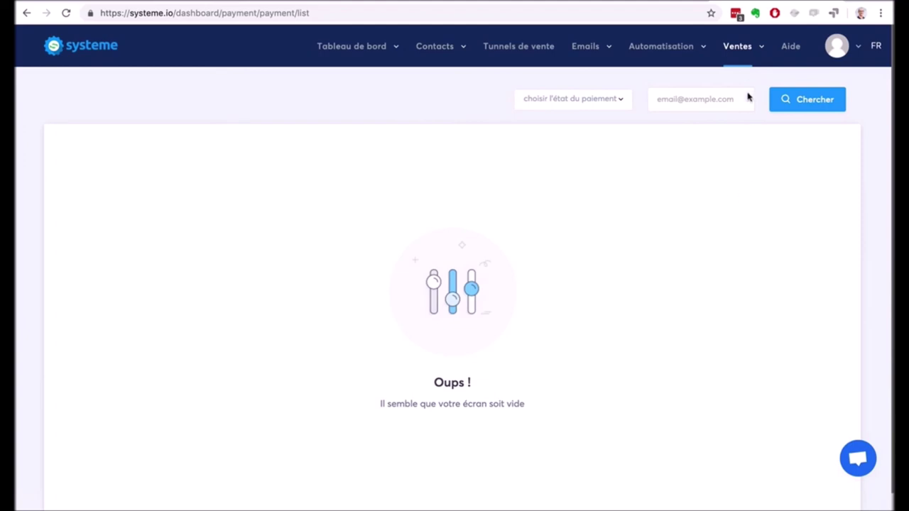
Step: View the subscriptions list (Abonnements) and the affiliate invoices page (Factures affiliés)
mouse_move(740, 48)
click(718, 135)
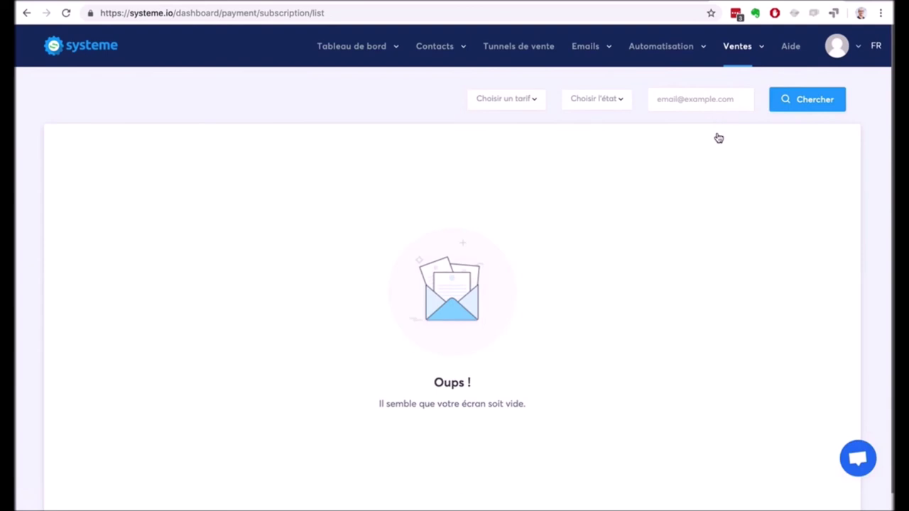
mouse_move(731, 55)
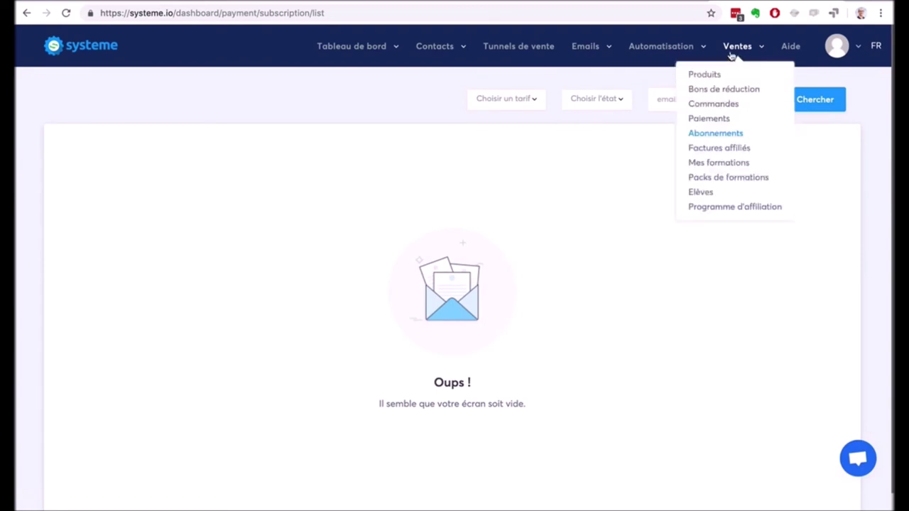
click(731, 149)
Step: View the training courses list (Mes formations) and the course bundles page (Packs de formations)
mouse_move(738, 48)
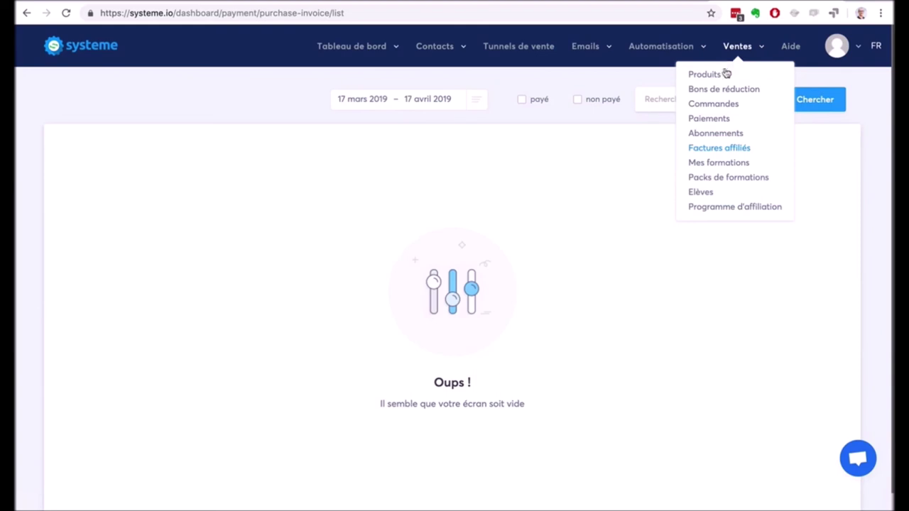
click(715, 166)
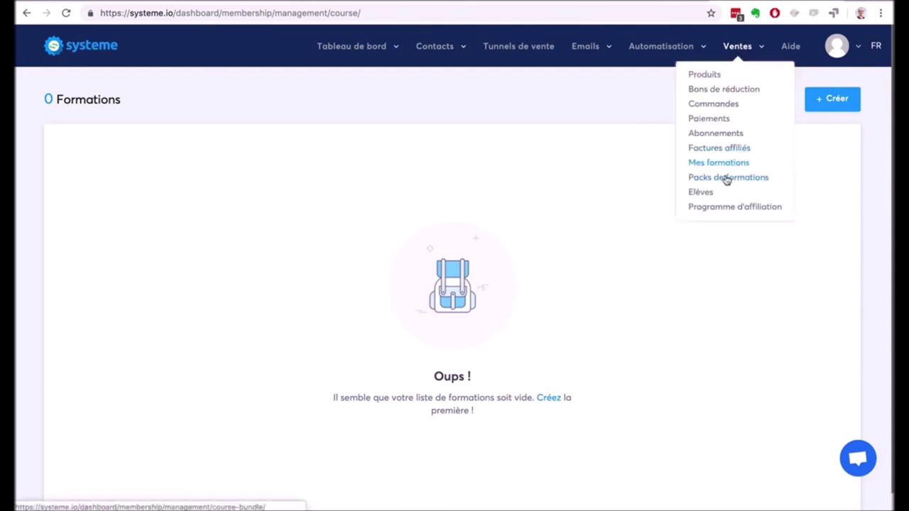
click(726, 181)
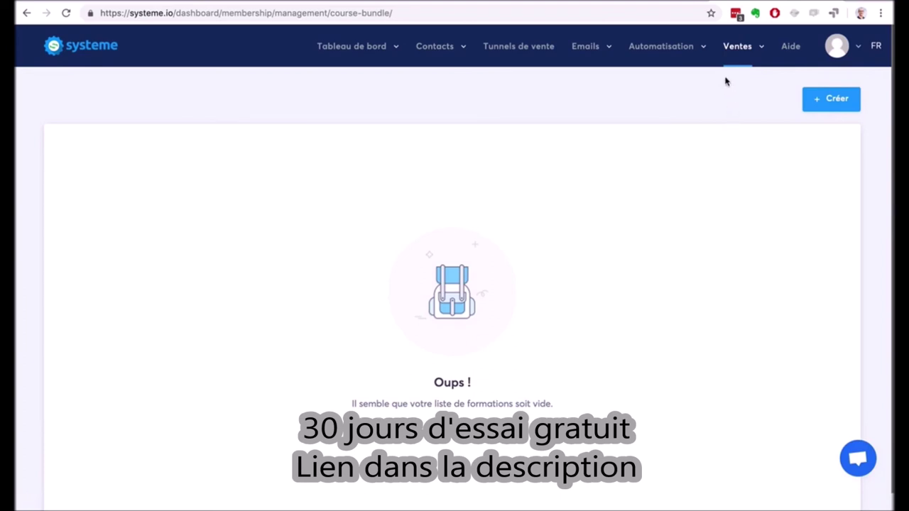
Step: View the students list (Elèves) and the affiliate program dashboard (Programme d'affiliation)
mouse_move(734, 55)
click(701, 192)
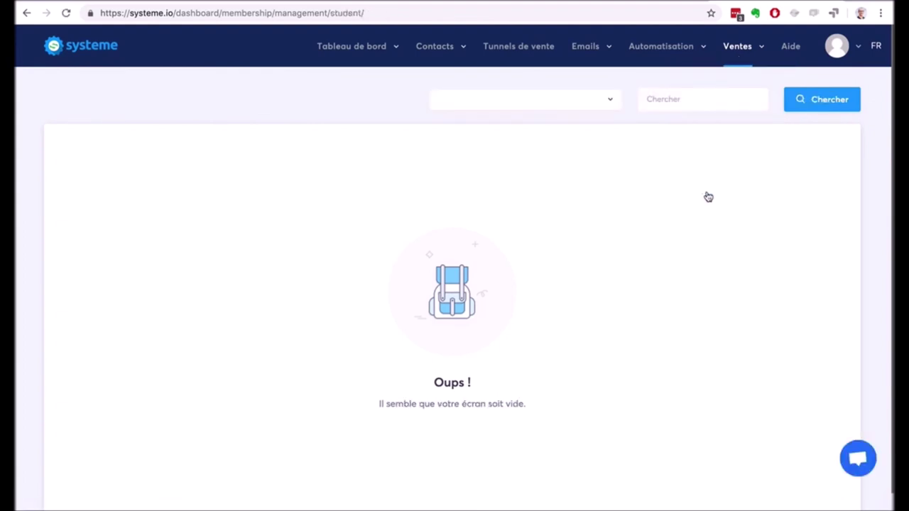
mouse_move(736, 54)
click(729, 206)
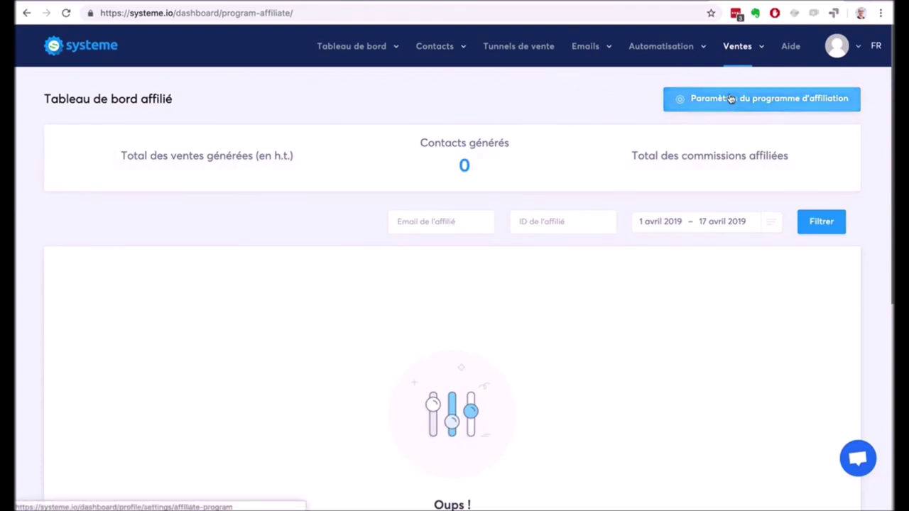
Step: Show the profile and account settings options available for the user account
click(850, 46)
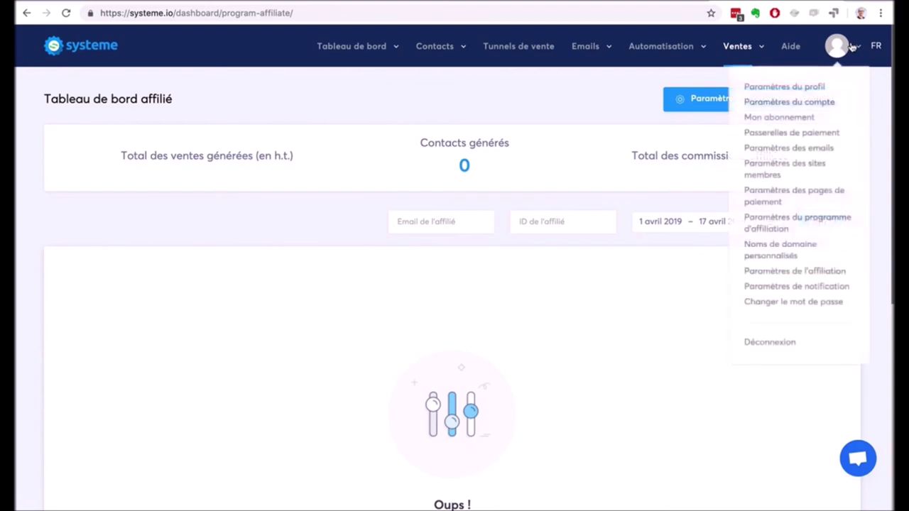